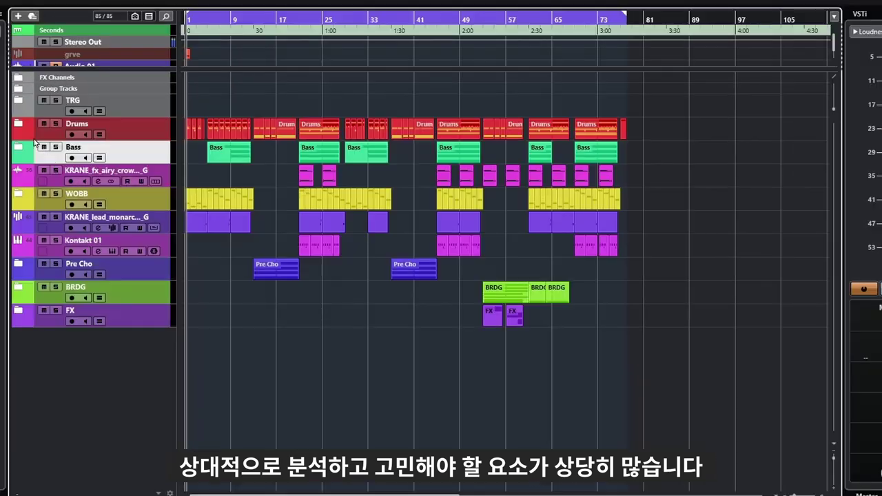
# - Expand the Drums folder track and look over its individual drum tracks in the arrangement
pyautogui.click(21, 125)
pyautogui.scroll(10, 245, 381)
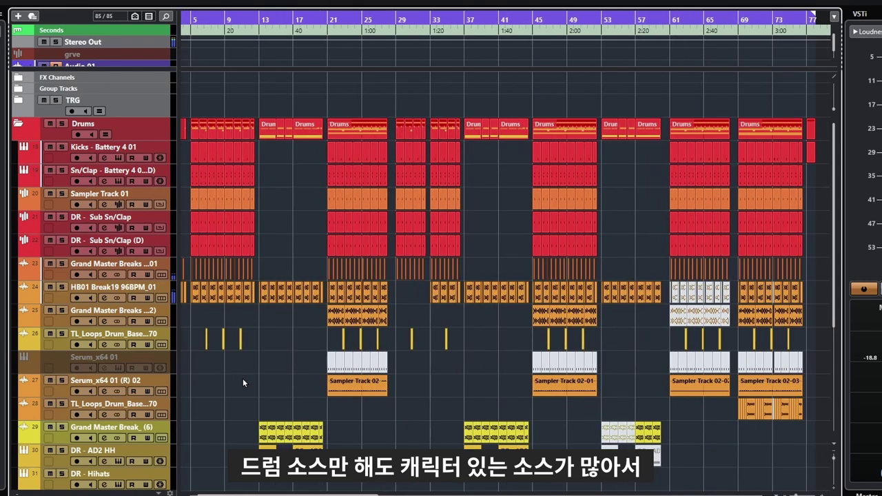
pyautogui.hscroll(-9, 255, 377)
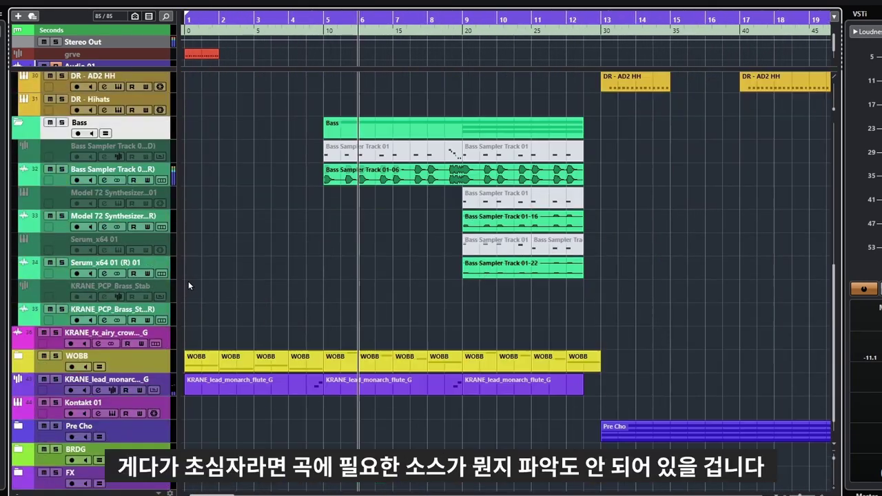
# - Expand the WOBB folder track and examine the WOBB and Pre Cho tracks across the song sections
pyautogui.click(18, 356)
pyautogui.scroll(-2, 266, 310)
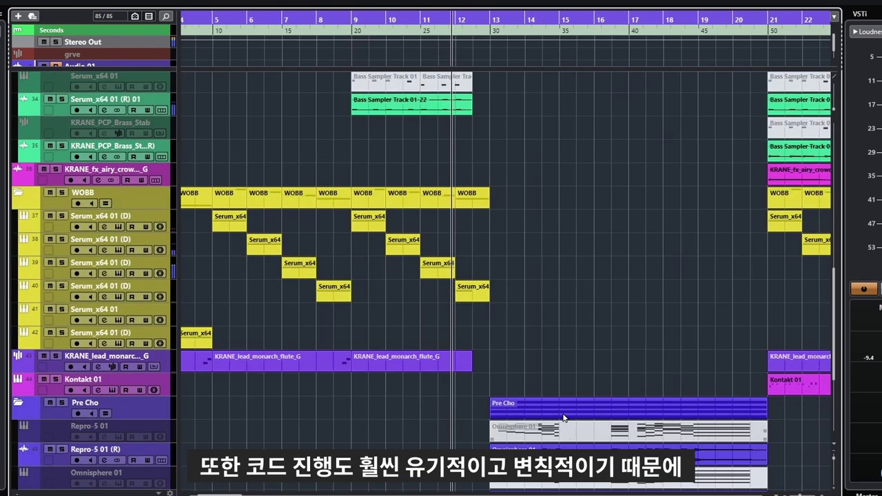
pyautogui.scroll(-4, 475, 200)
pyautogui.hscroll(3, 475, 199)
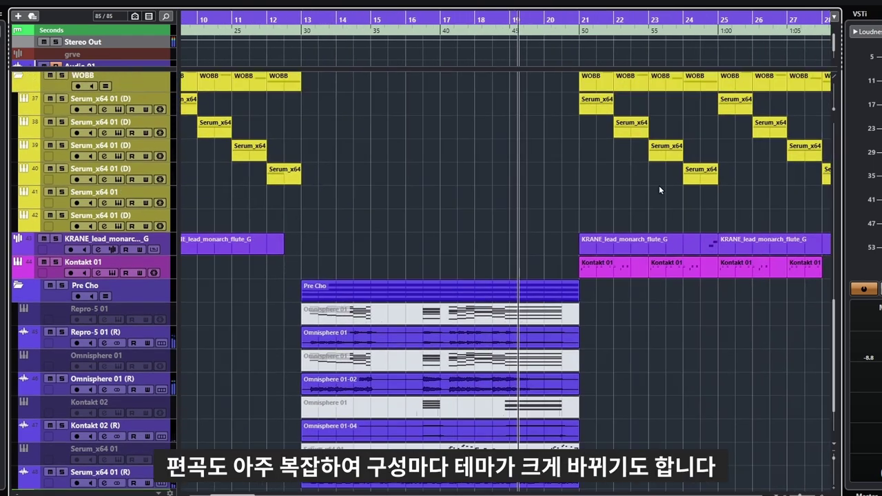
pyautogui.scroll(5, 664, 197)
pyautogui.hscroll(2, 621, 289)
pyautogui.scroll(8, 552, 398)
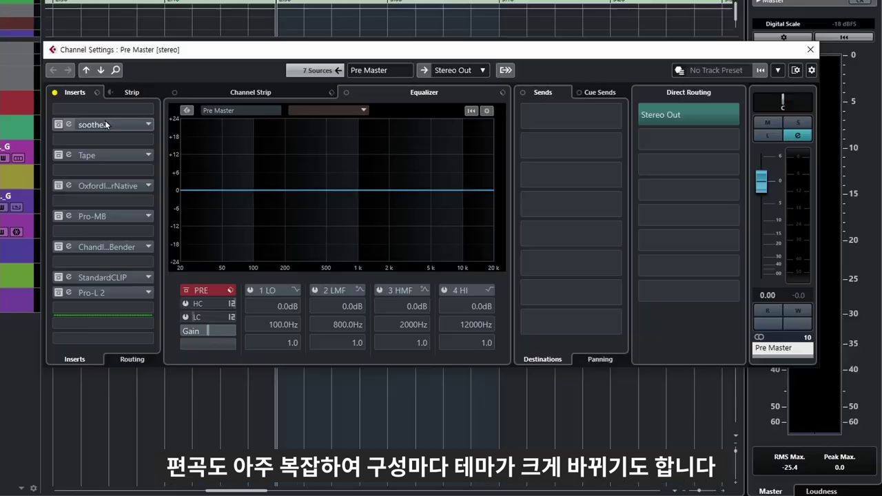
# - Open the soothe2, Tape and Oxford Inflator inserts on the Pre Master channel and take each one out of bypass
pyautogui.click(103, 125)
pyautogui.click(190, 56)
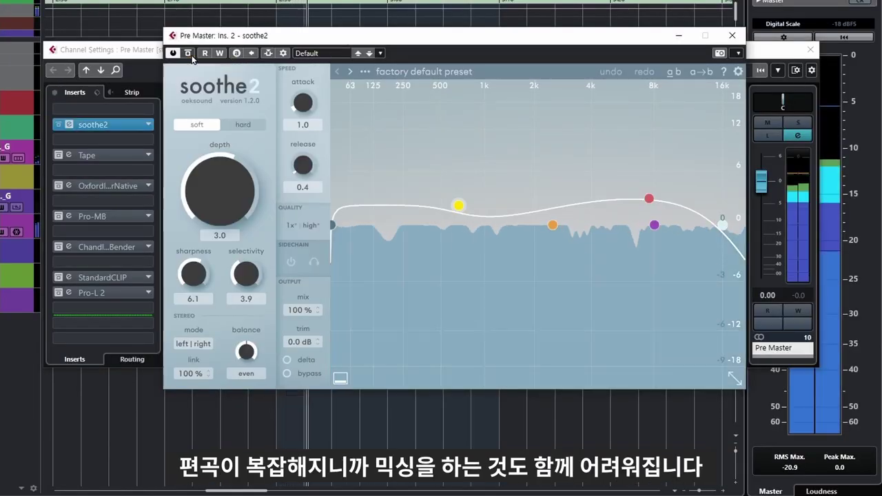
pyautogui.click(104, 155)
pyautogui.click(197, 70)
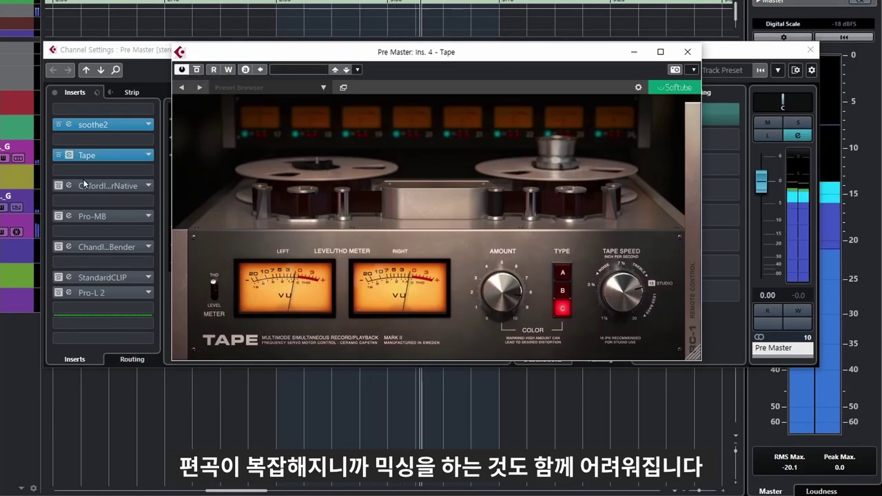
pyautogui.click(97, 185)
pyautogui.click(294, 115)
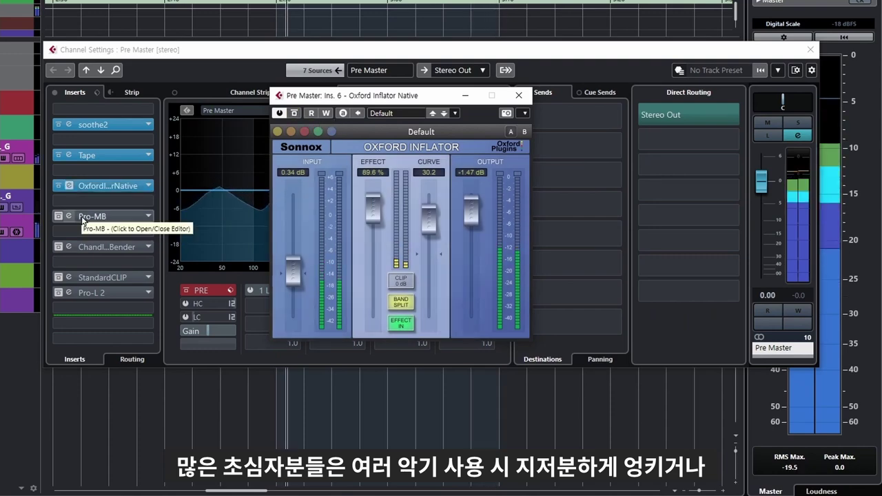
# - Take the Pro-MB, Chandler Bender and StandardCLIP inserts on the Pre Master channel out of bypass and open Pro-L 2
pyautogui.click(86, 216)
pyautogui.click(197, 41)
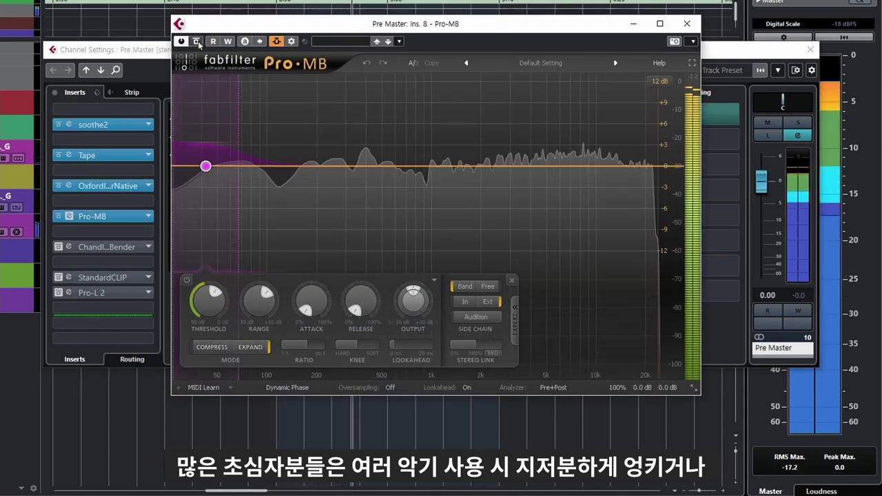
pyautogui.click(97, 247)
pyautogui.click(141, 82)
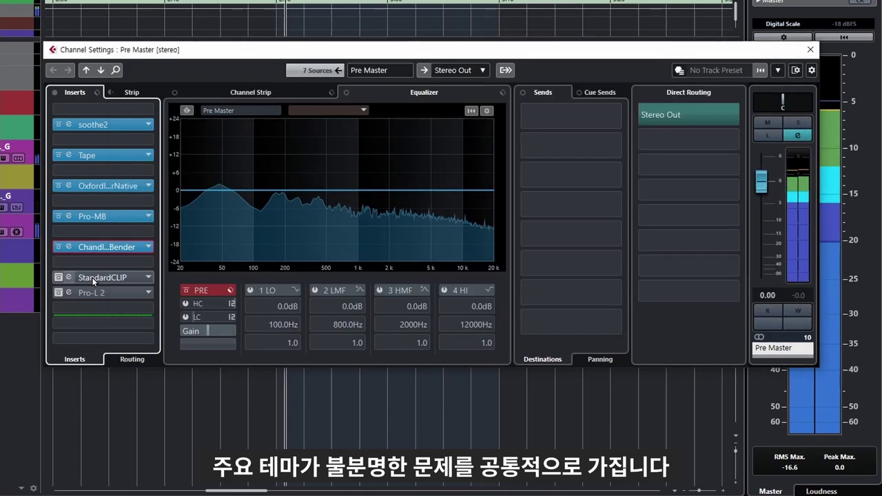
pyautogui.click(91, 277)
pyautogui.click(187, 19)
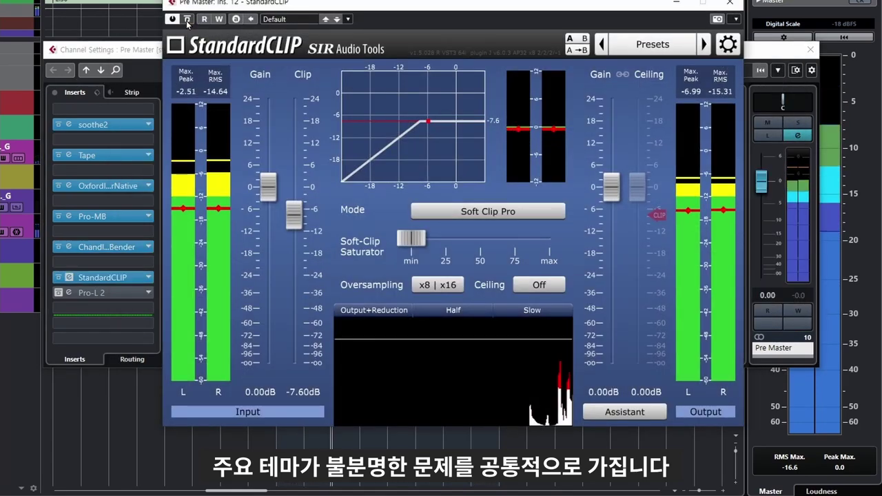
pyautogui.click(91, 292)
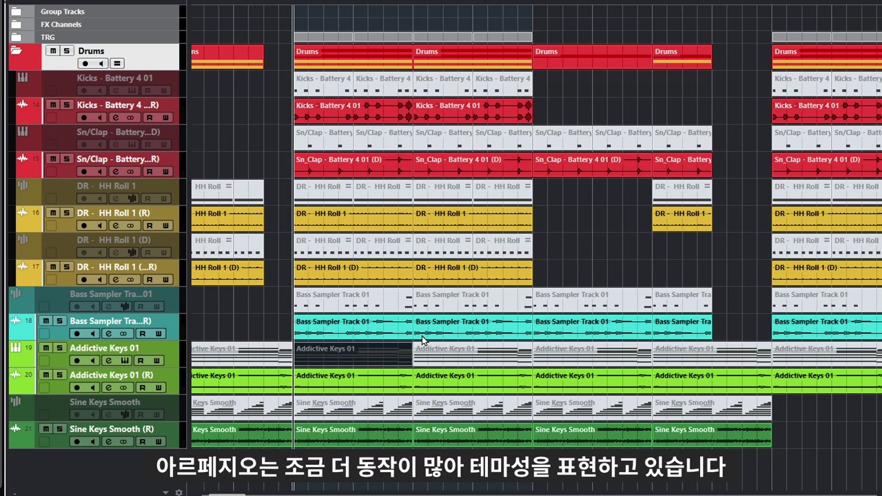
# - Open the first Addictive Keys 01 part in the Key Editor to review its chord notes, then close it
pyautogui.doubleClick(372, 354)
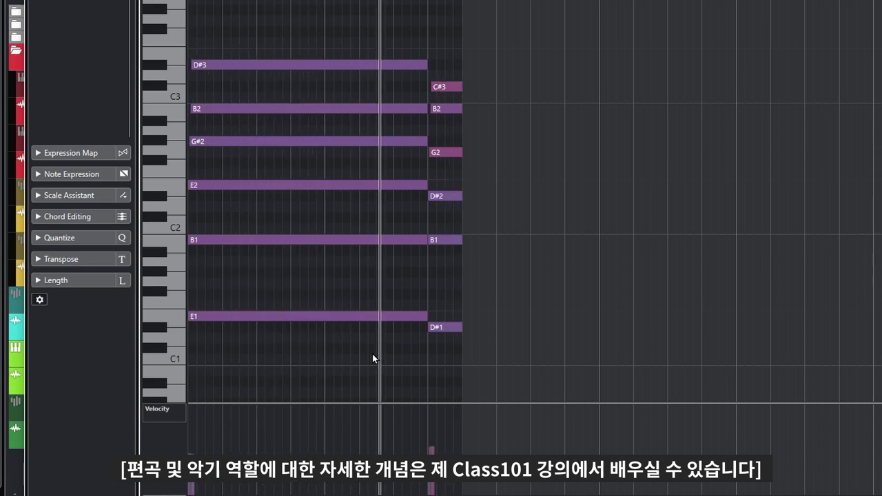
pyautogui.press('space')
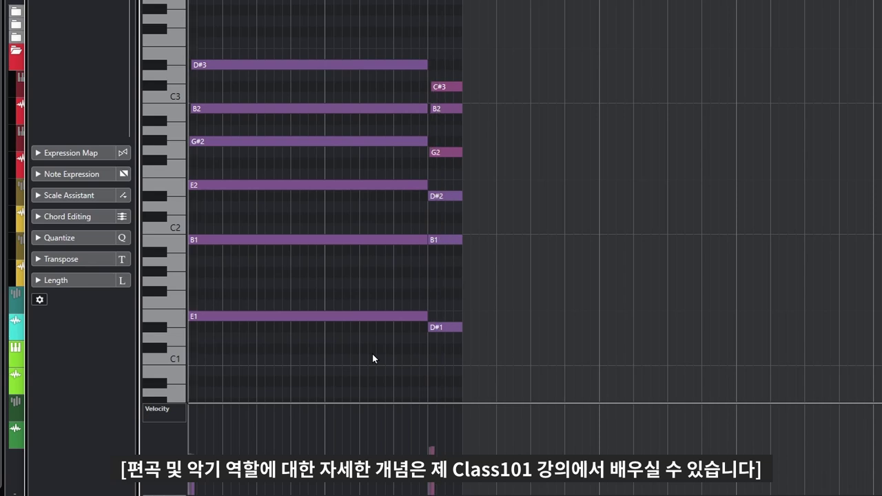
pyautogui.press('Return')
# - Open the drum MIDI parts together in the Key Editor and play the pattern
pyautogui.click(171, 438)
pyautogui.doubleClick(561, 361)
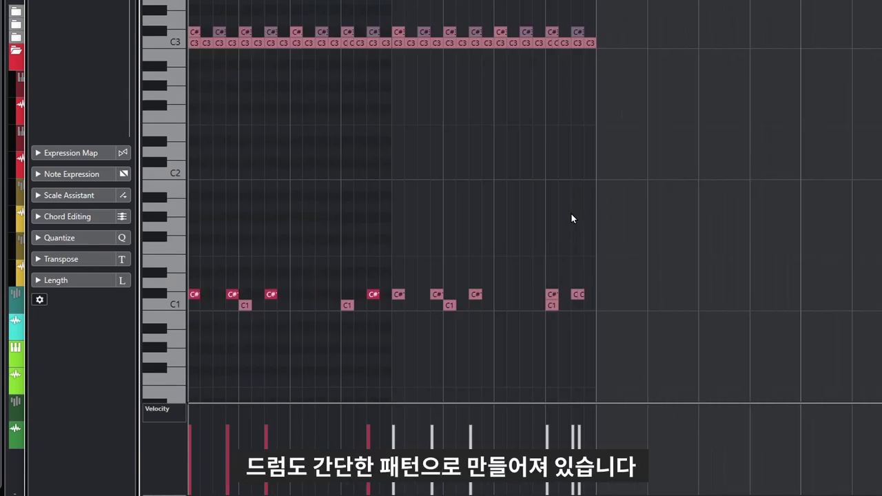
pyautogui.press('space')
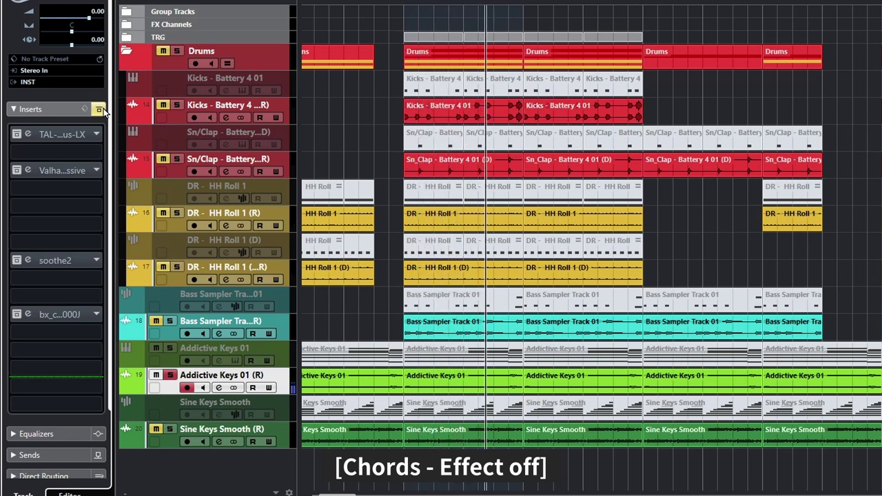
# - Reactivate all inserts on the soloed Addictive Keys 01 (R) track and play the chords with effects on
pyautogui.click(100, 110)
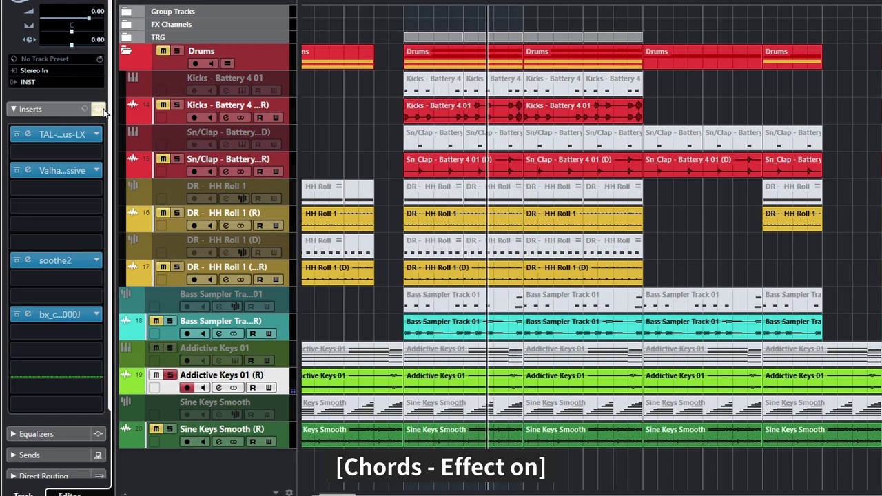
pyautogui.press('space')
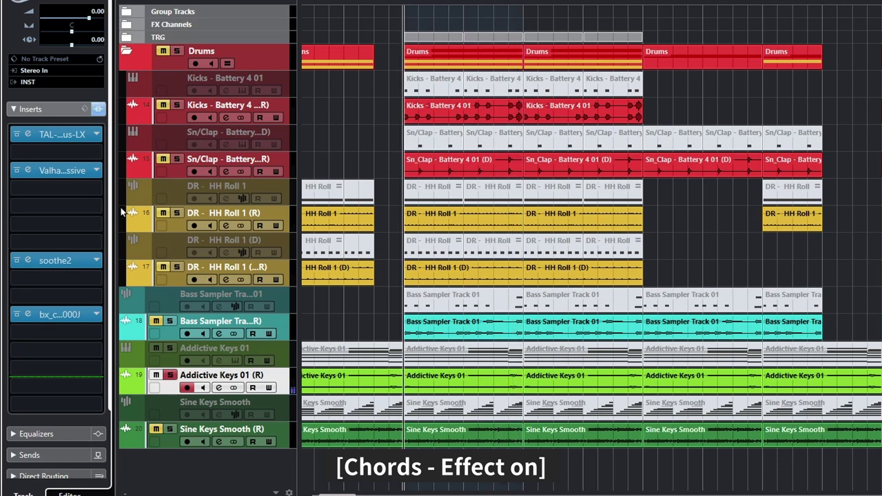
# - Solo the Sine Keys Smooth (R) arpeggio and compare its sound with all inserts bypassed and active again
pyautogui.click(275, 434)
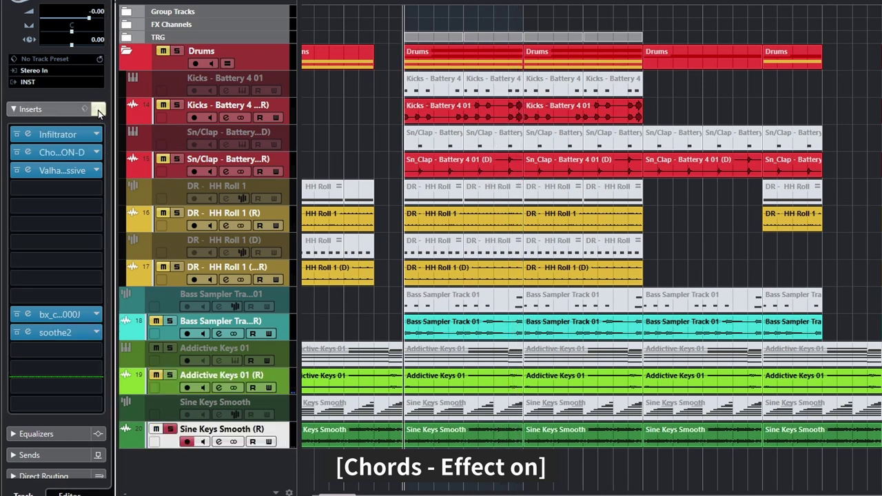
pyautogui.click(98, 110)
pyautogui.press('space')
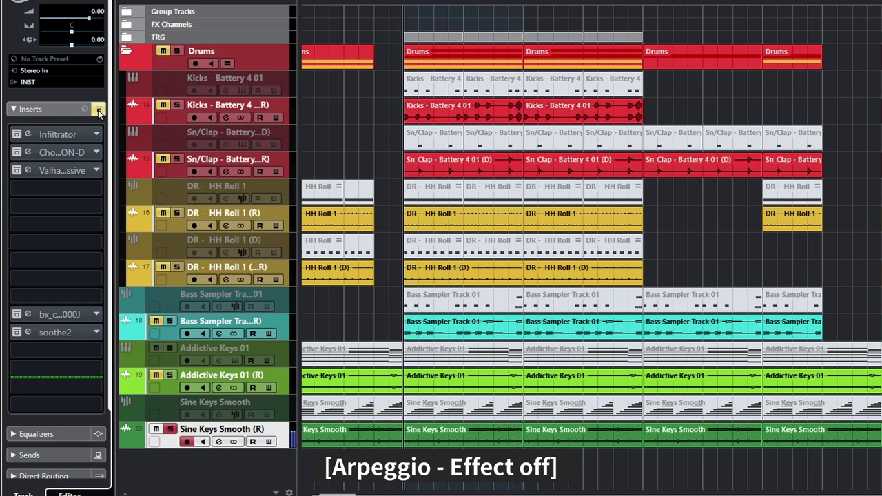
pyautogui.click(98, 110)
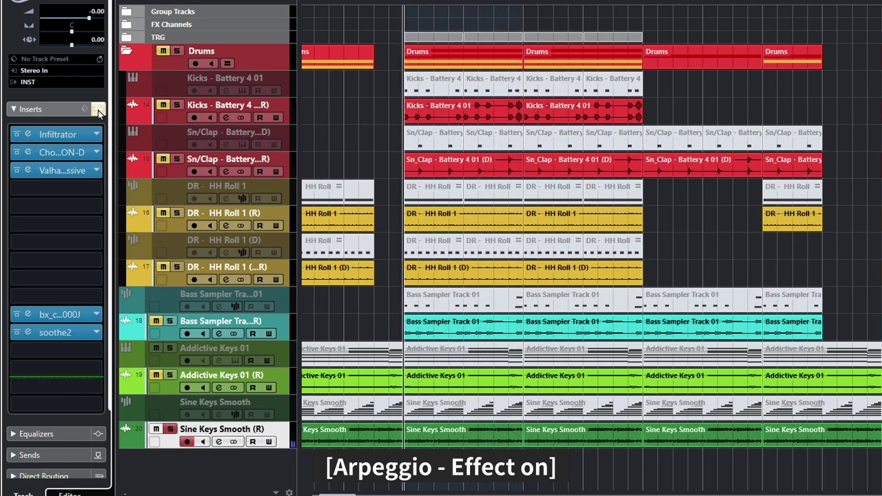
# - Solo the rendered Bass Sampler Track and compare the bass with all inserts bypassed and active again
pyautogui.click(370, 319)
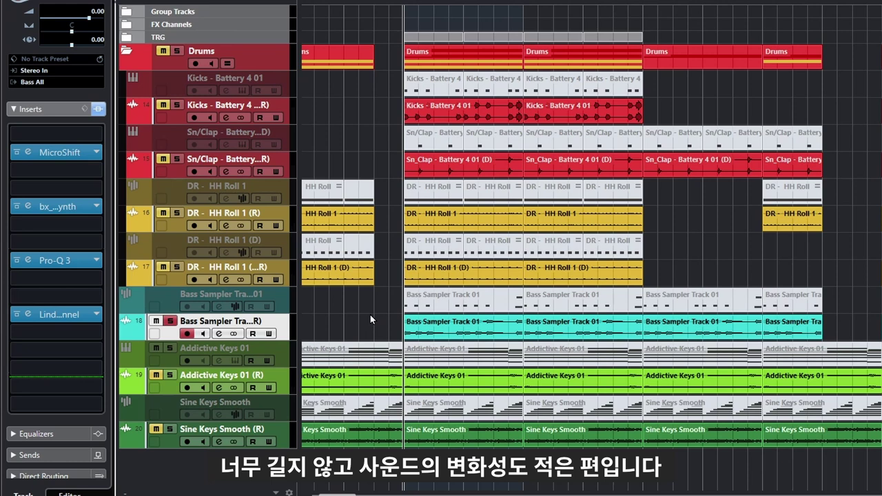
pyautogui.click(99, 109)
pyautogui.press('space')
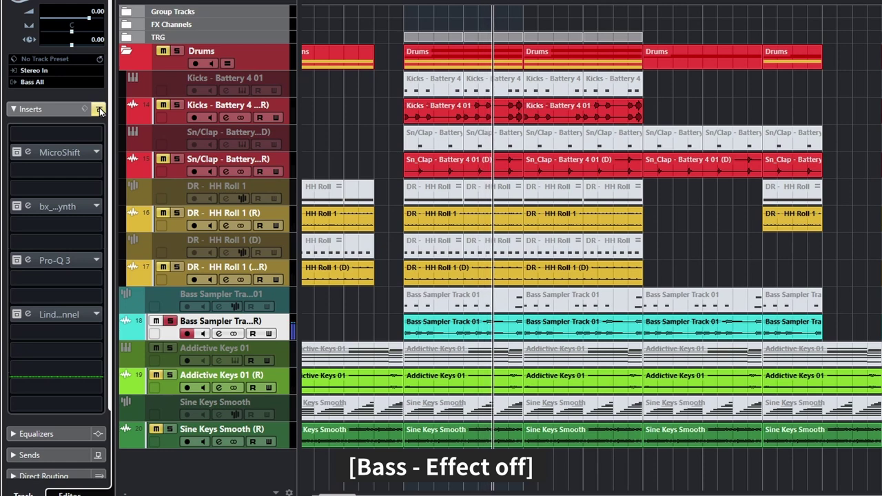
pyautogui.press('space')
pyautogui.click(99, 109)
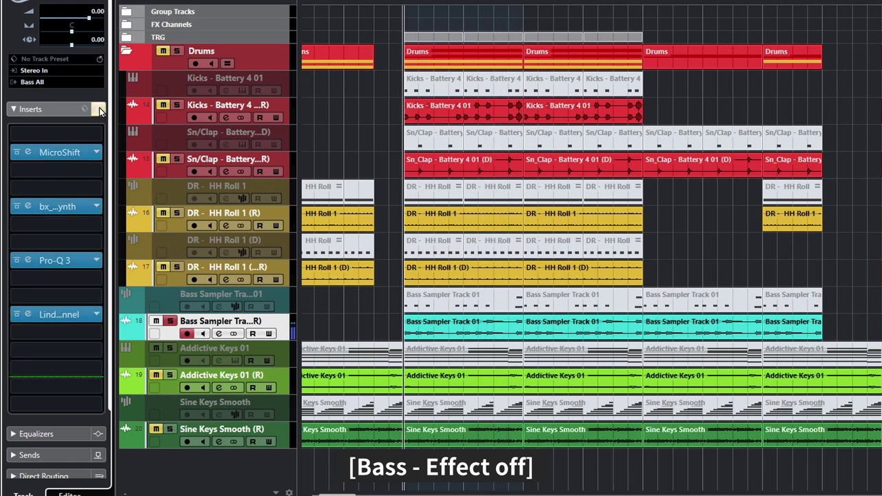
pyautogui.press('space')
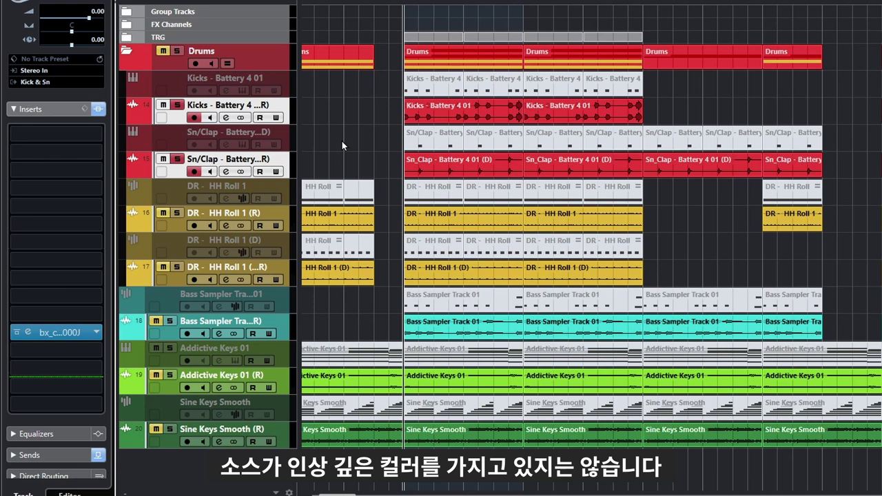
# - Play the soloed kick and snare/clap tracks, followed by the soloed HH Roll hi-hat tracks
pyautogui.press('space')
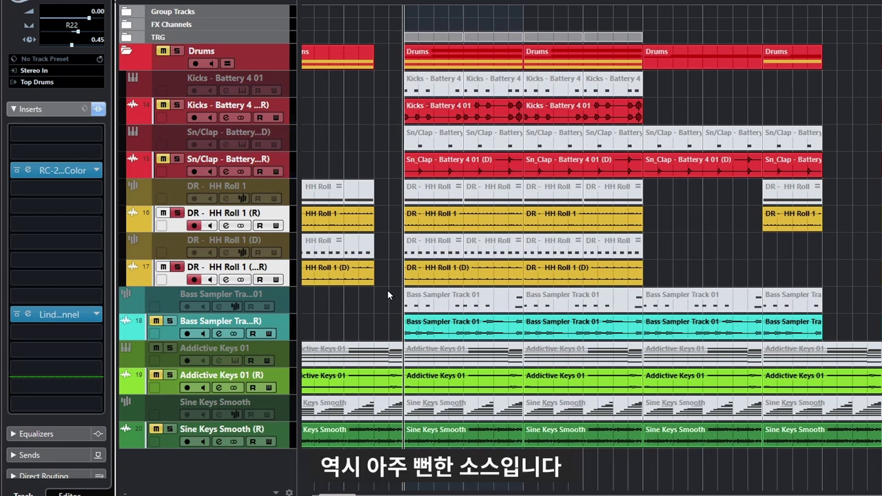
pyautogui.press('space')
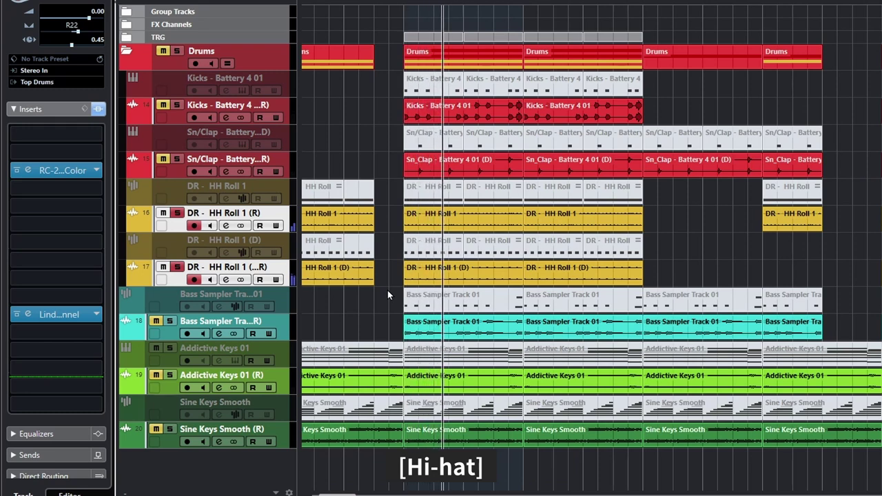